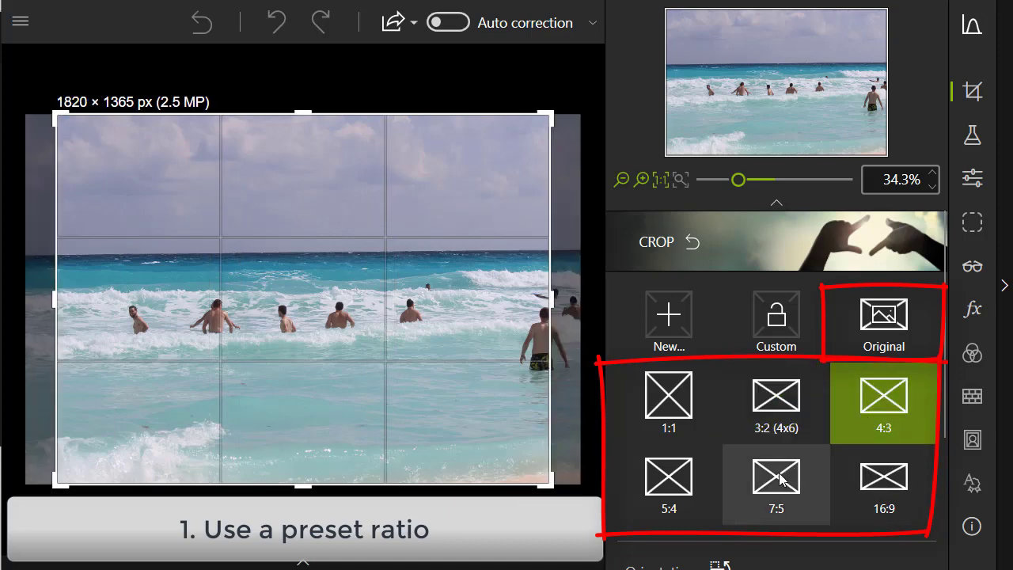
Step: Try the 5:4, 7:5 and 16:9 preset crop ratios on the beach photo
left_click(704, 489)
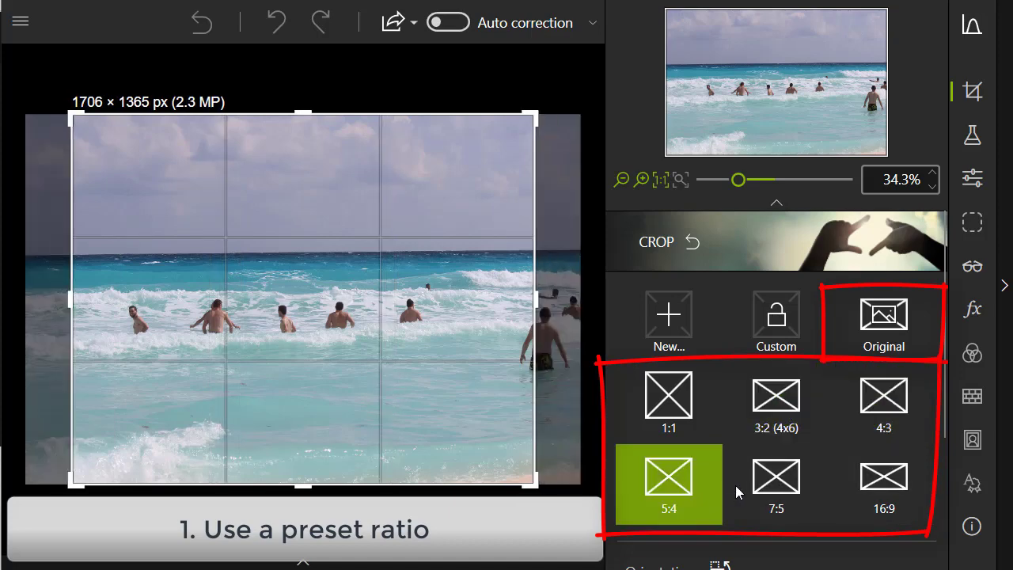
left_click(769, 489)
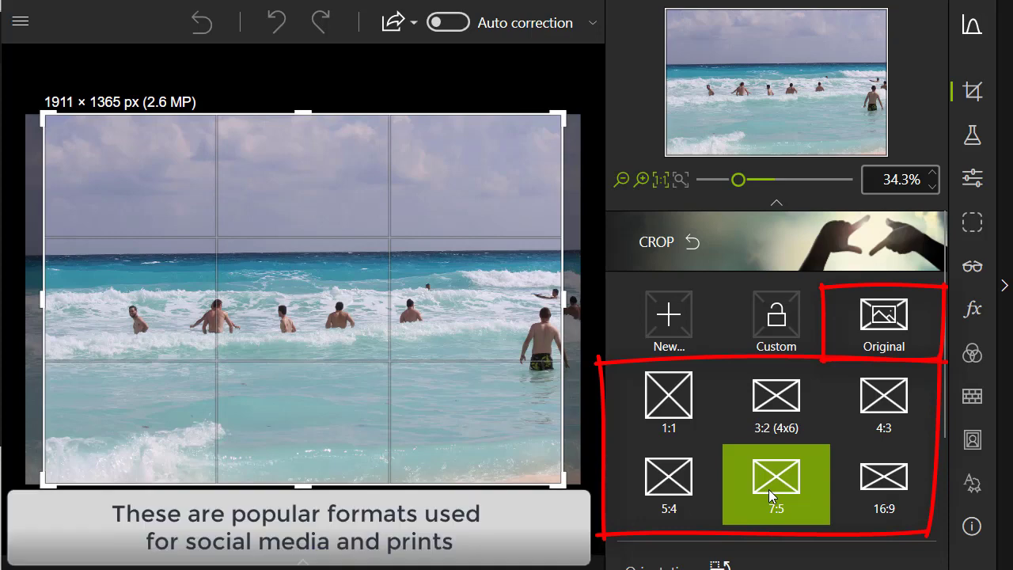
left_click(879, 484)
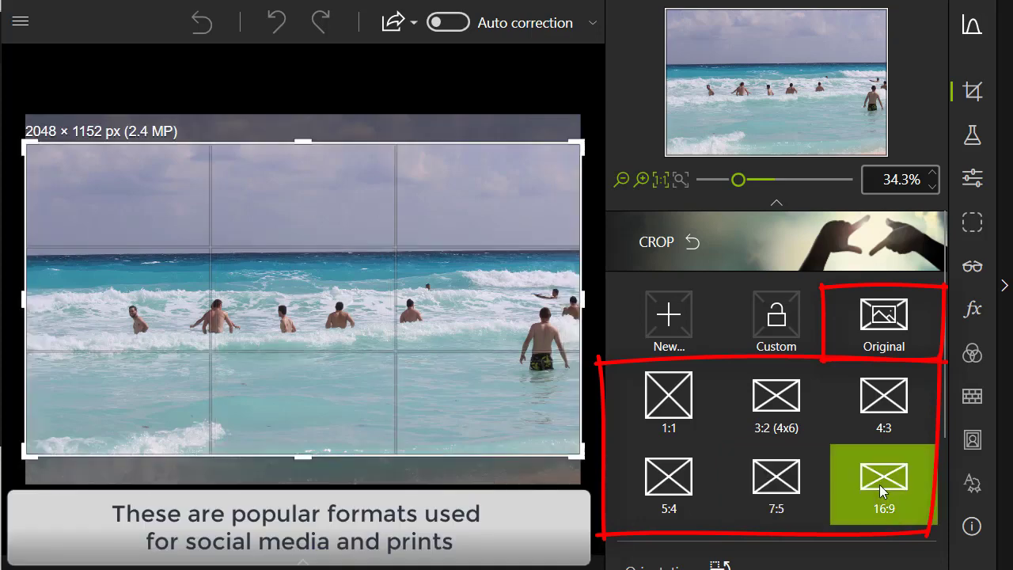
Step: Crop the beach photo in its original ratio to about 1744 × 1163 px, cutting off the people at the far right
left_click(889, 345)
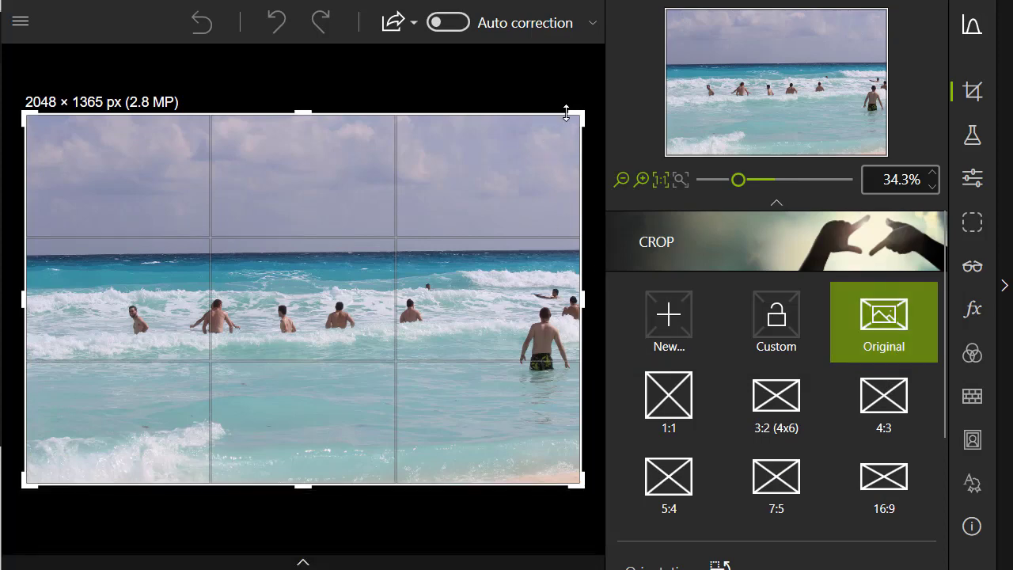
left_click_drag(575, 116, 555, 156)
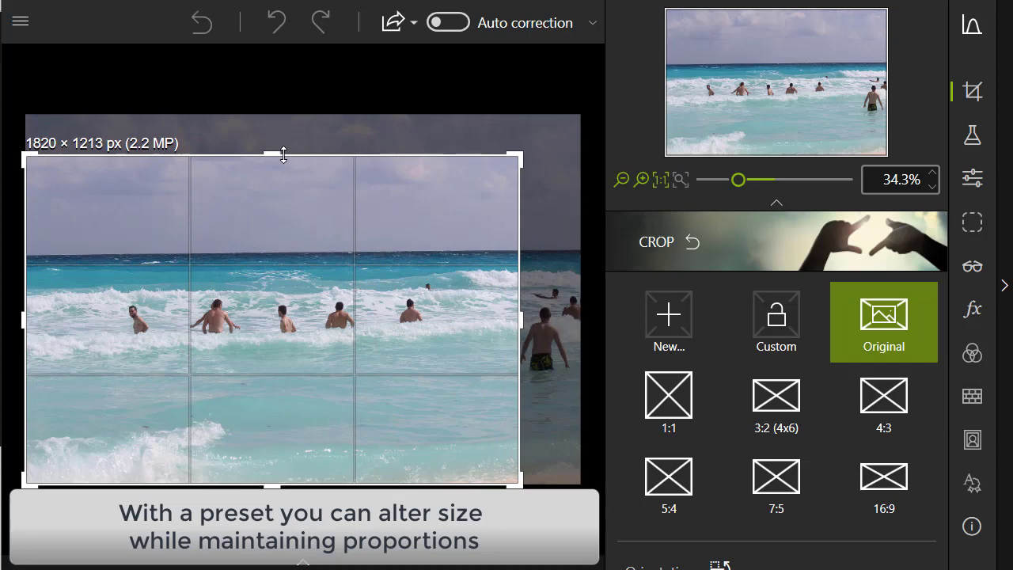
mouse_move(280, 155)
left_mouse_down()
mouse_move(280, 197)
mouse_move(293, 156)
left_mouse_up()
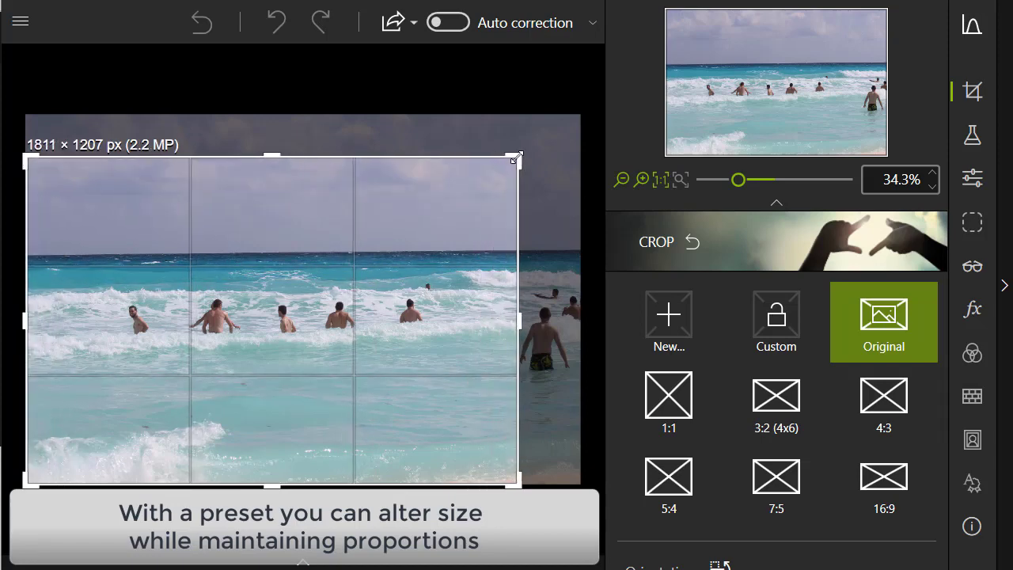
left_click_drag(516, 158, 499, 157)
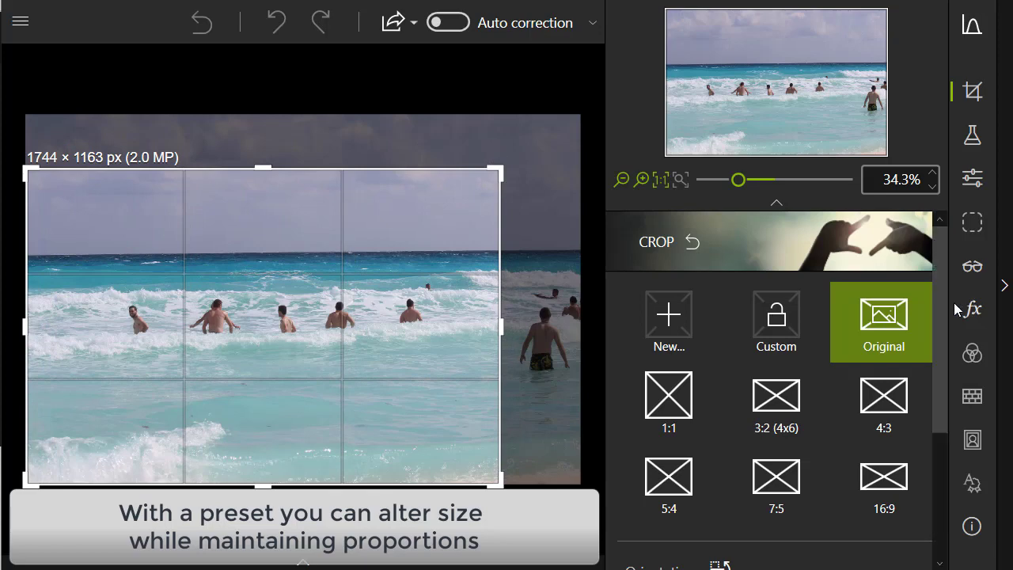
left_click_drag(945, 333, 941, 452)
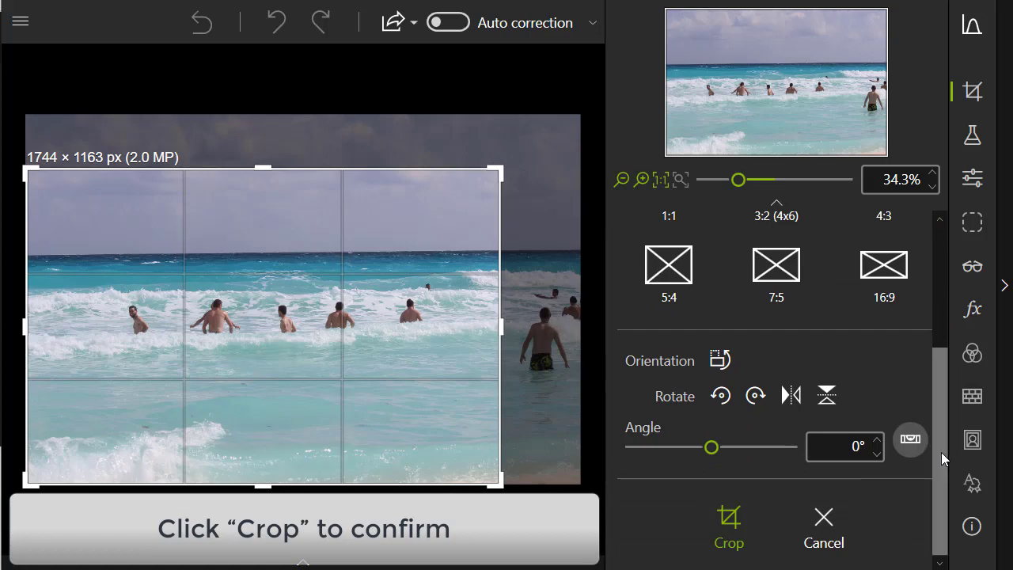
left_click(732, 536)
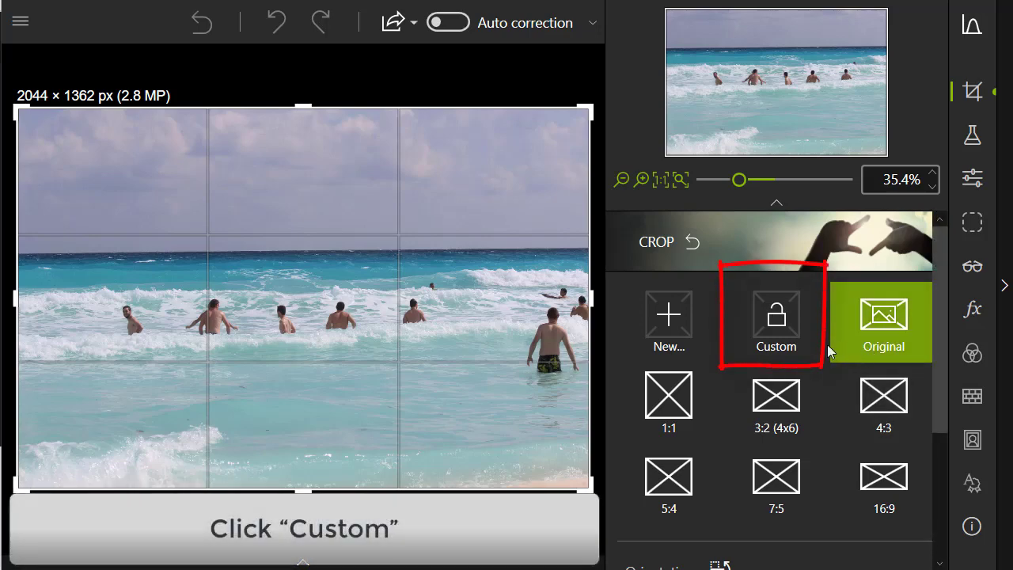
Step: Crop the beach photo with custom proportions to about 1676 × 1238 px, trimming its right side and part of the sky
left_click(777, 327)
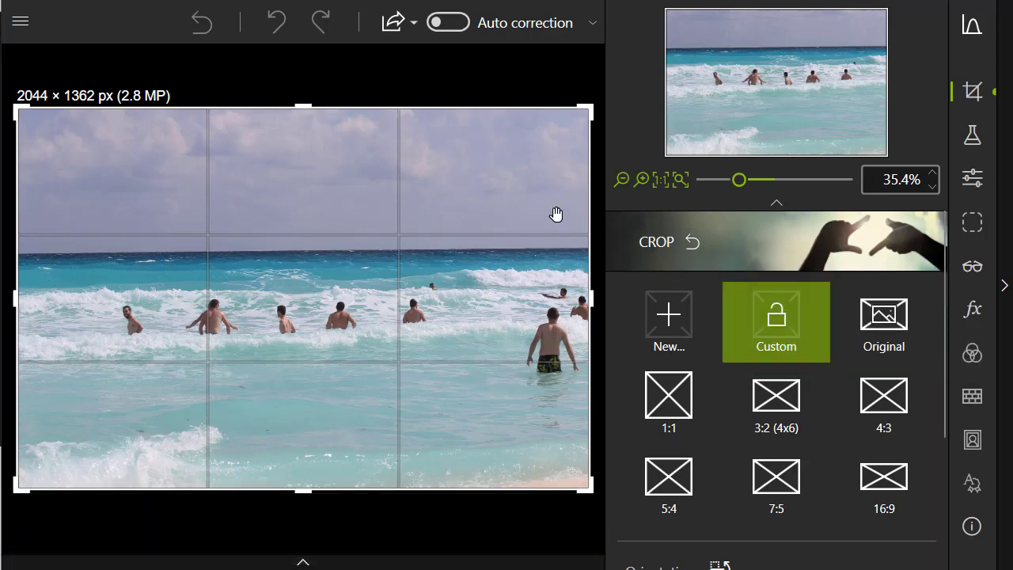
left_click_drag(591, 275, 484, 301)
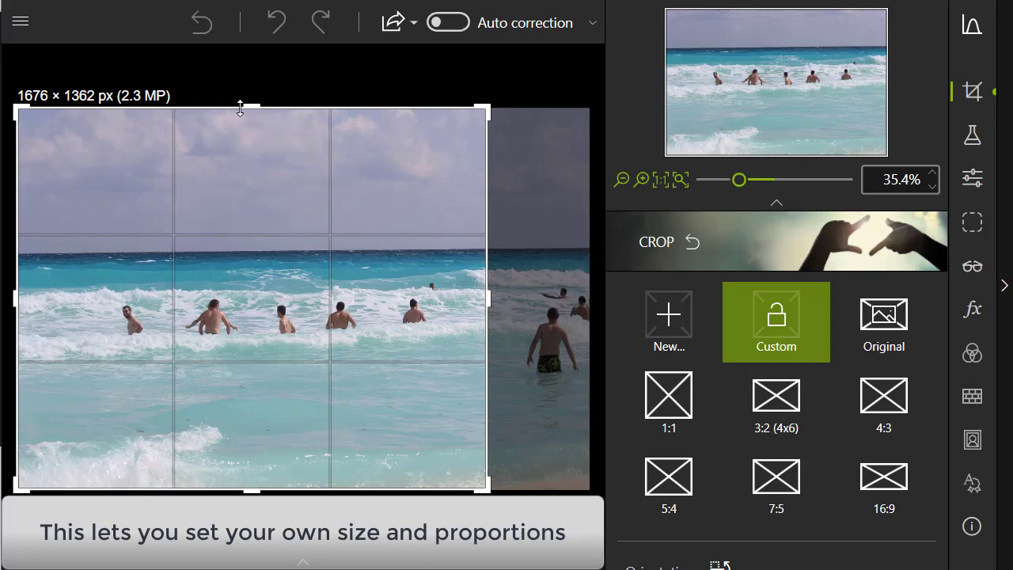
left_click_drag(251, 112, 247, 145)
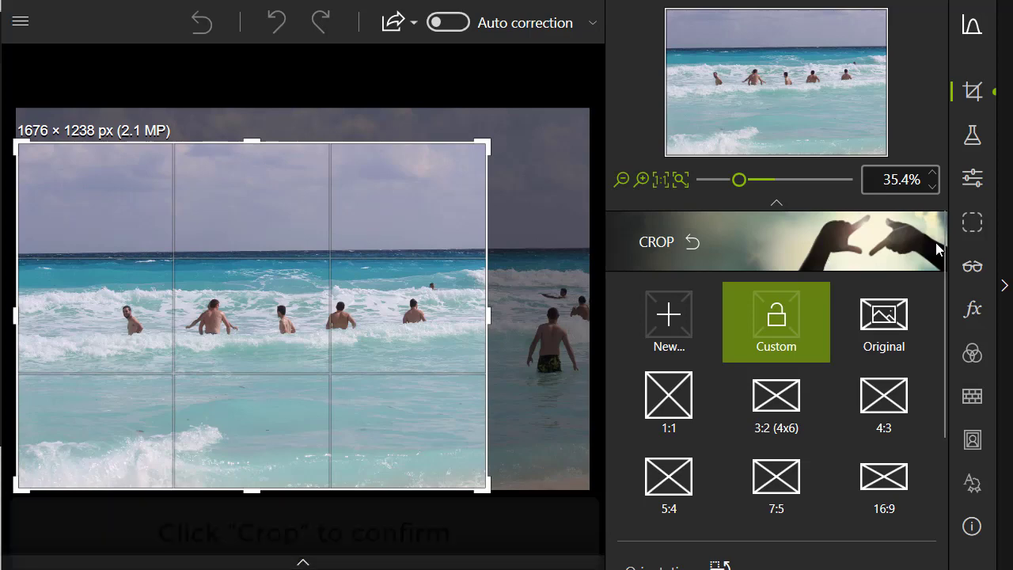
left_click_drag(939, 249, 945, 367)
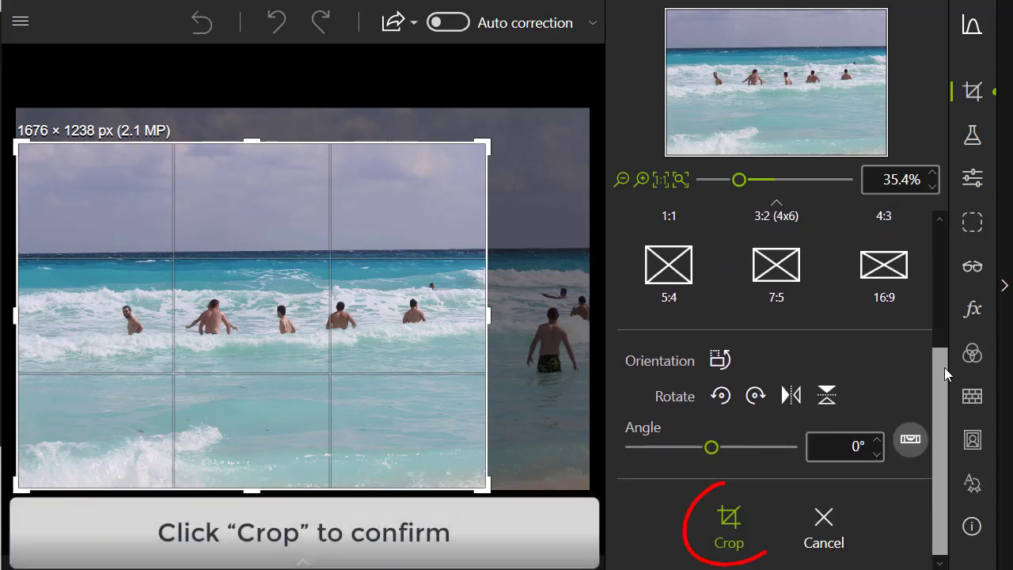
left_click(733, 526)
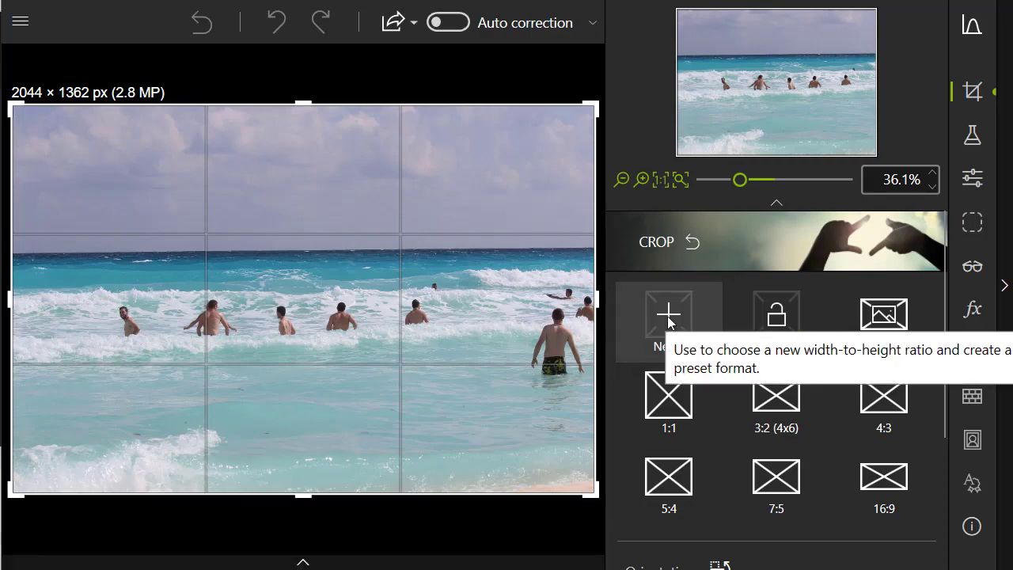
Step: Create a new crop preset with a 3:1 width-to-height ratio
left_click(667, 315)
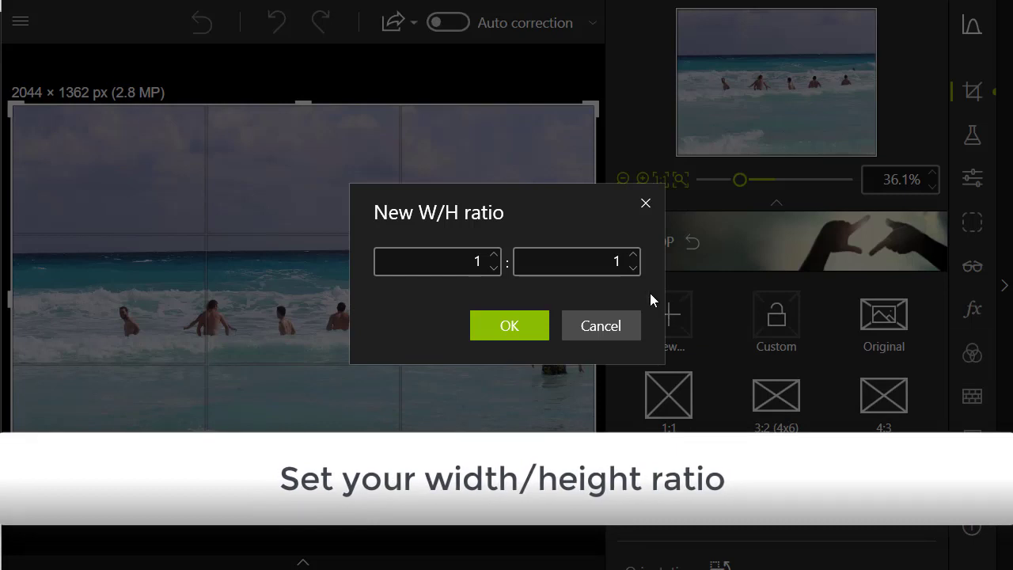
left_click(496, 256)
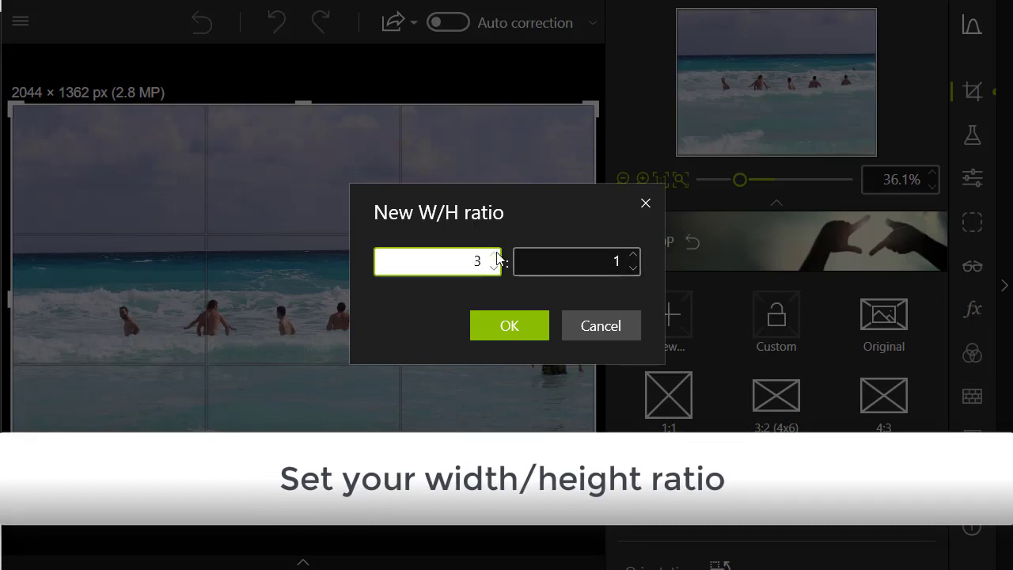
left_click(496, 256)
left_click(496, 257)
left_click(496, 257)
left_click(496, 267)
left_click(496, 267)
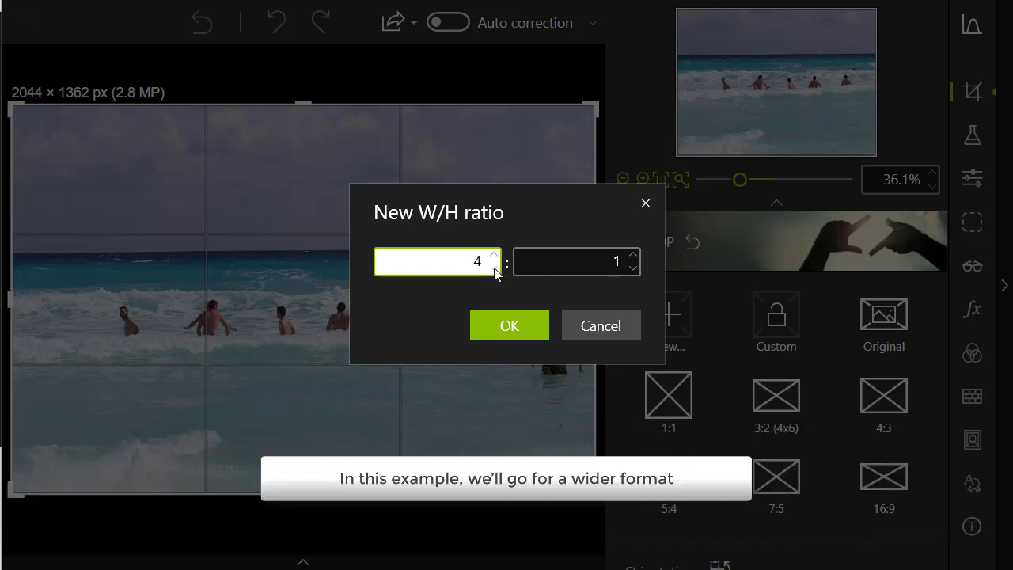
left_click(495, 268)
left_click(634, 255)
left_click(634, 256)
left_click(633, 255)
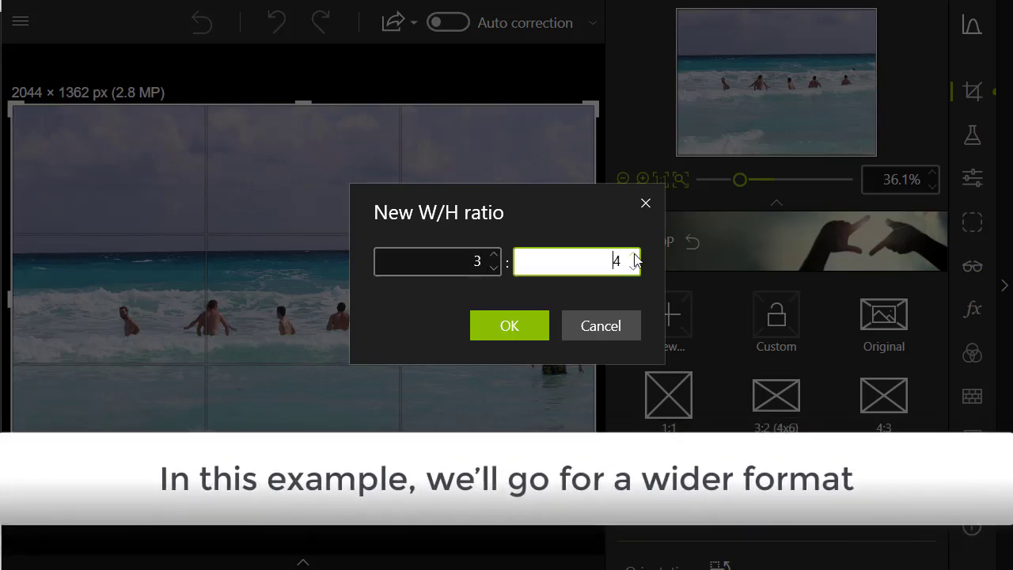
left_click(634, 268)
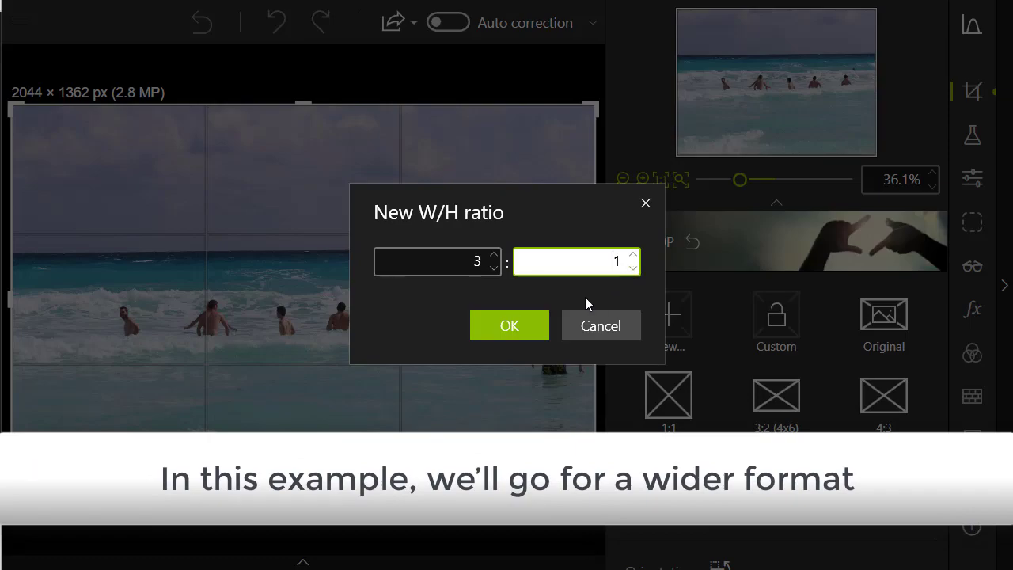
left_click(529, 324)
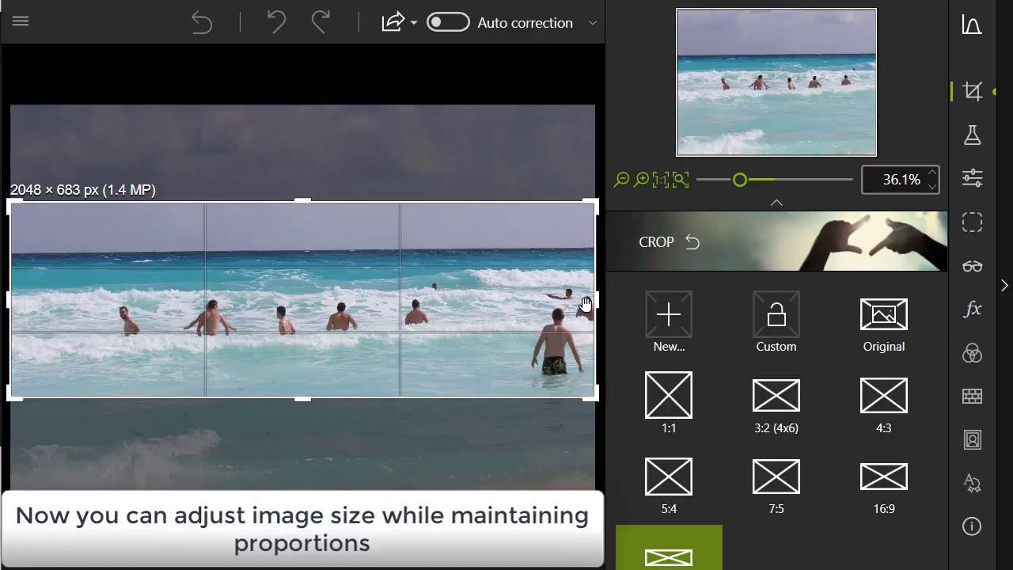
Step: Shrink the 3:1 crop frame from its right side to about 1785 × 595 px and apply the crop
left_click_drag(598, 304, 522, 305)
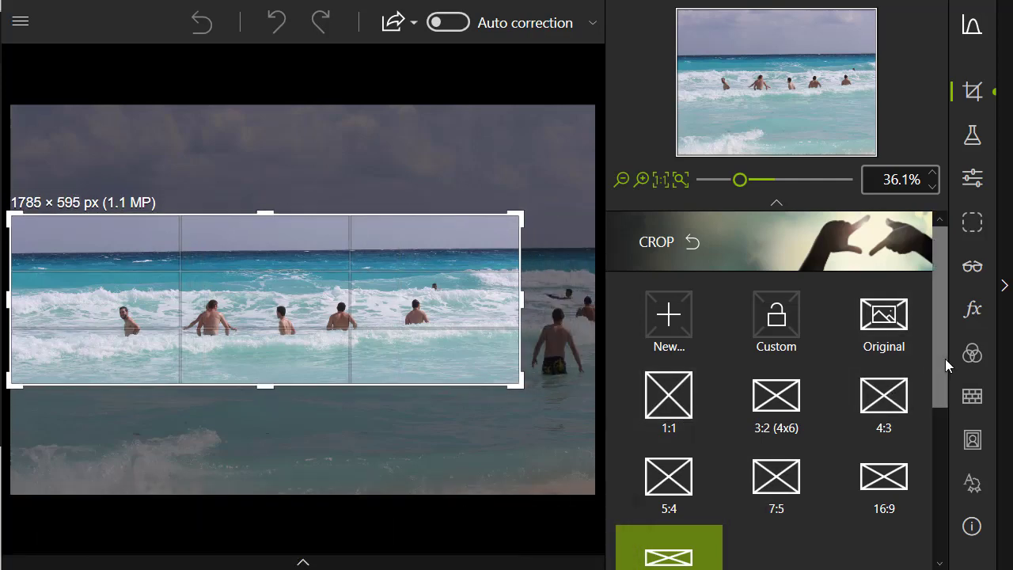
left_click_drag(945, 358, 944, 512)
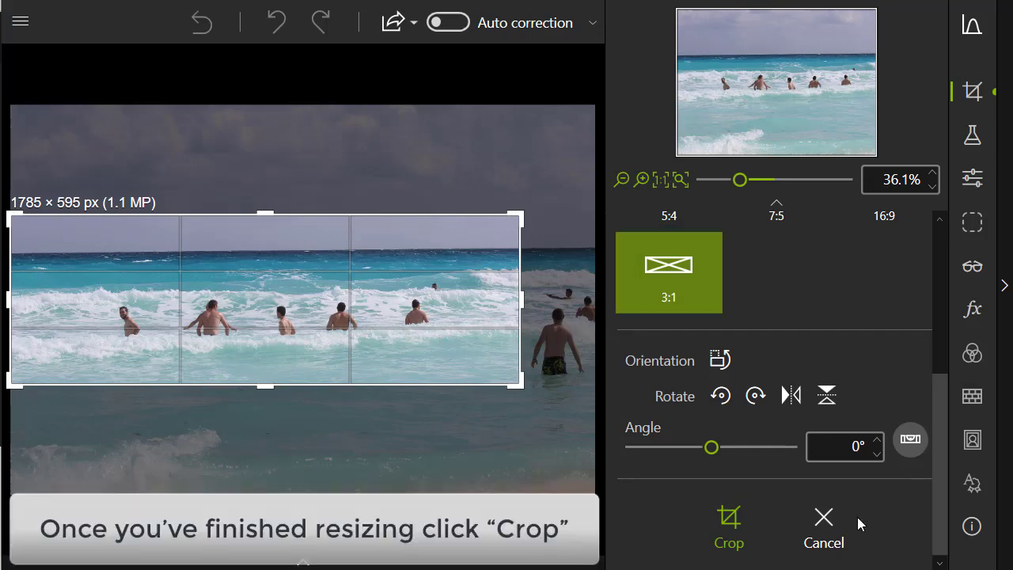
left_click(722, 541)
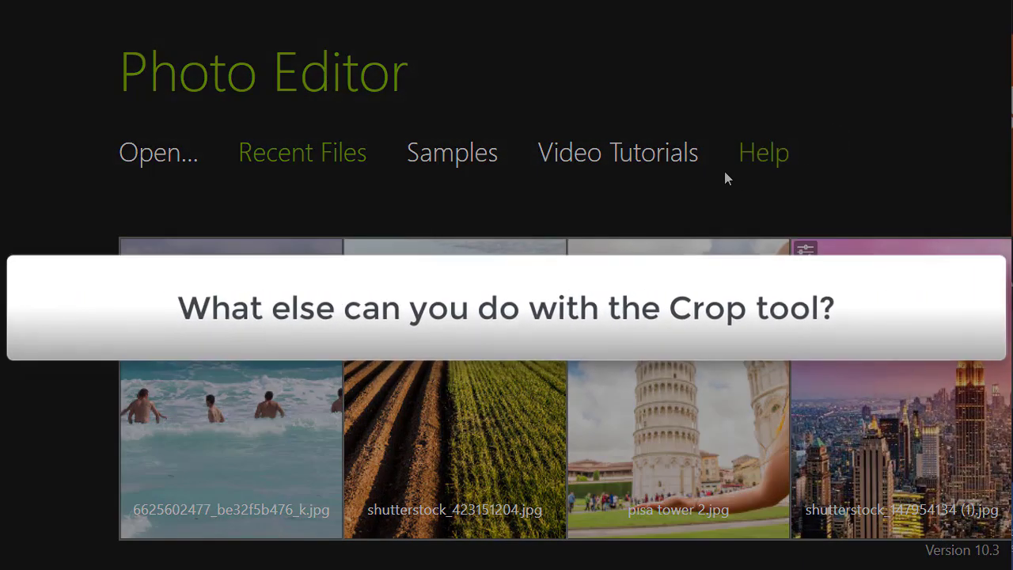
Step: Switch the field photo's crop frame to landscape, to portrait and back to landscape orientation
mouse_move(507, 308)
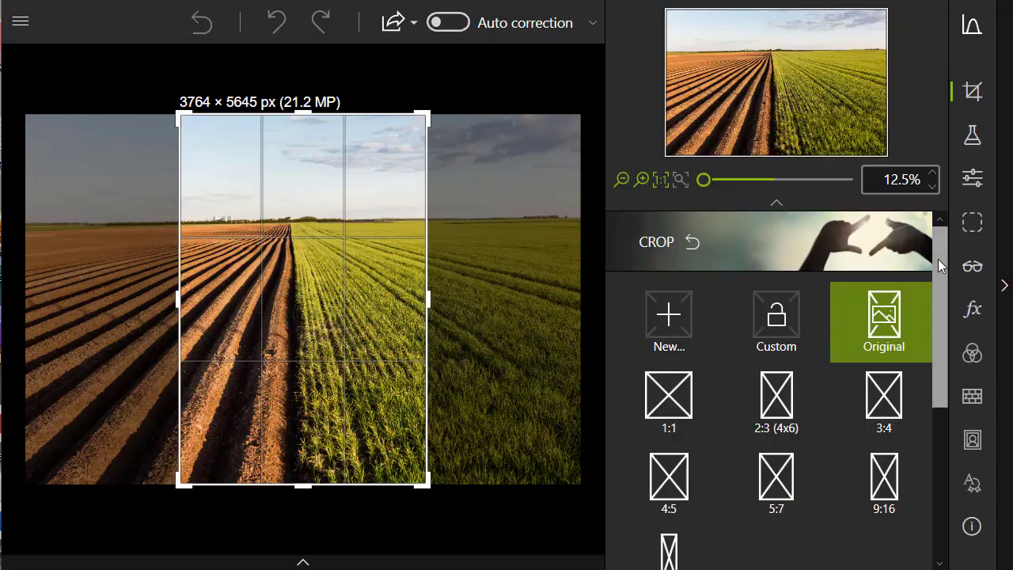
left_click_drag(938, 258, 933, 417)
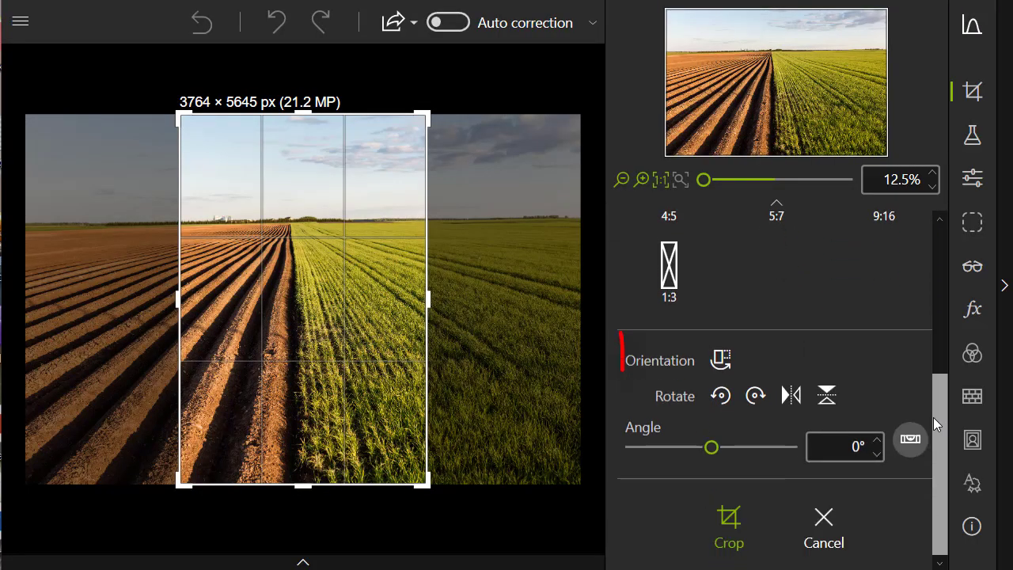
left_click(722, 361)
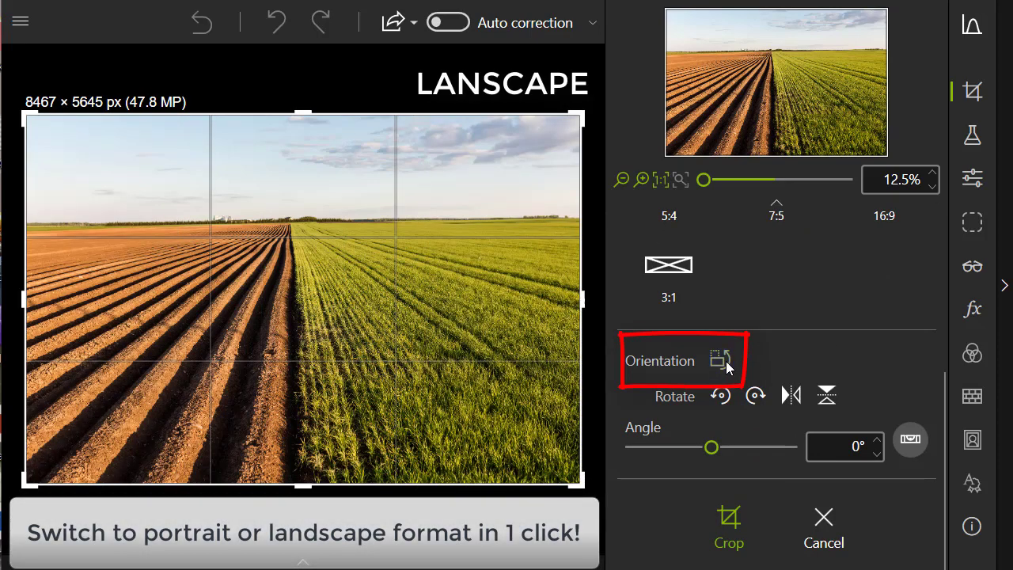
left_click(721, 360)
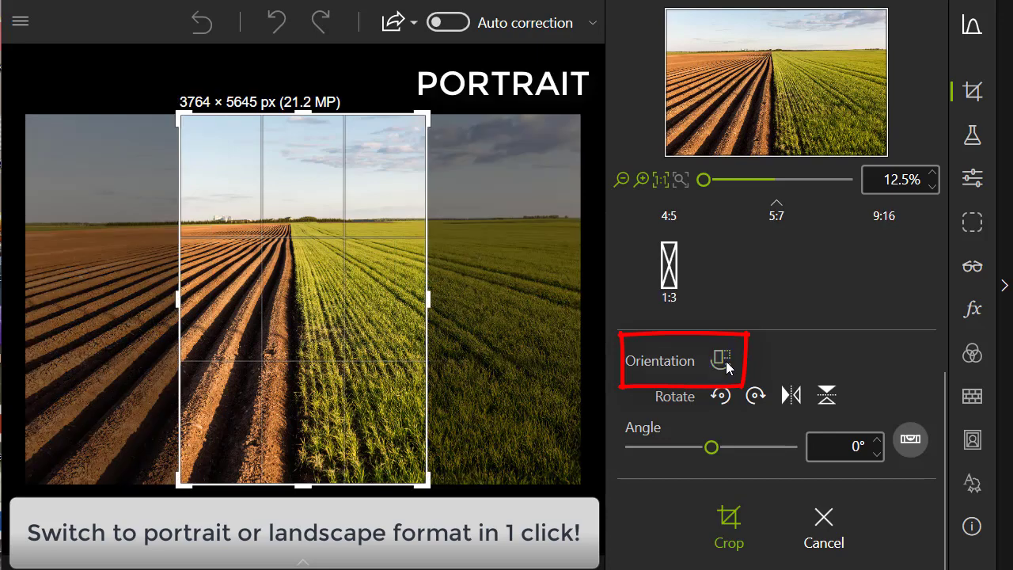
left_click(722, 360)
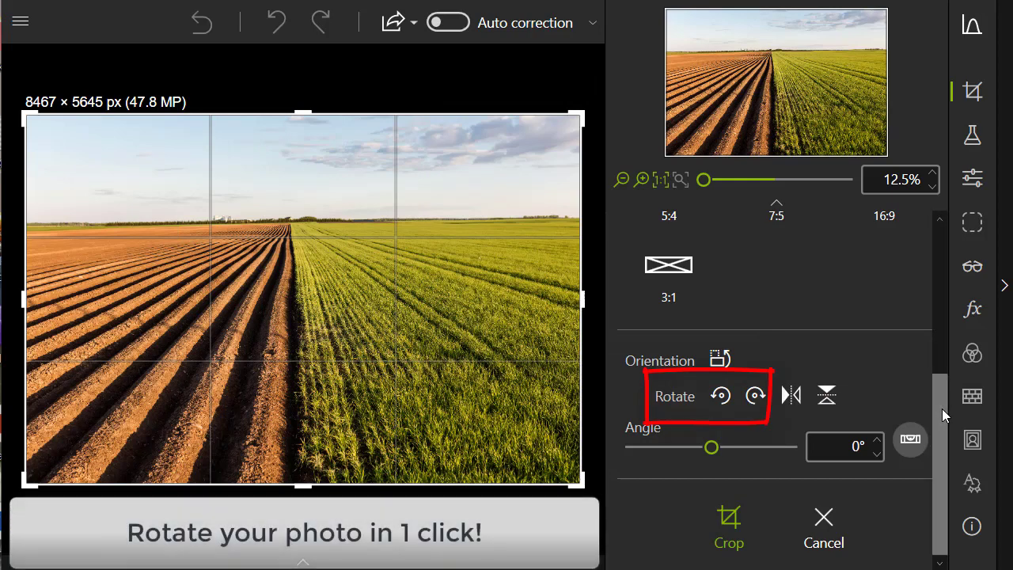
Step: Rotate the field photo twice counter-clockwise, then twice clockwise back to upright
left_click(722, 402)
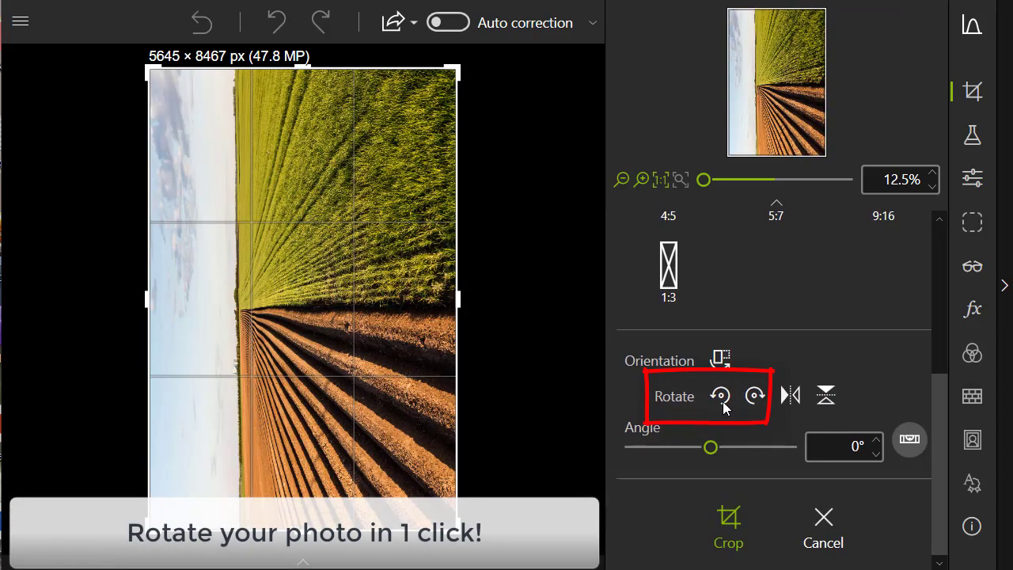
left_click(723, 401)
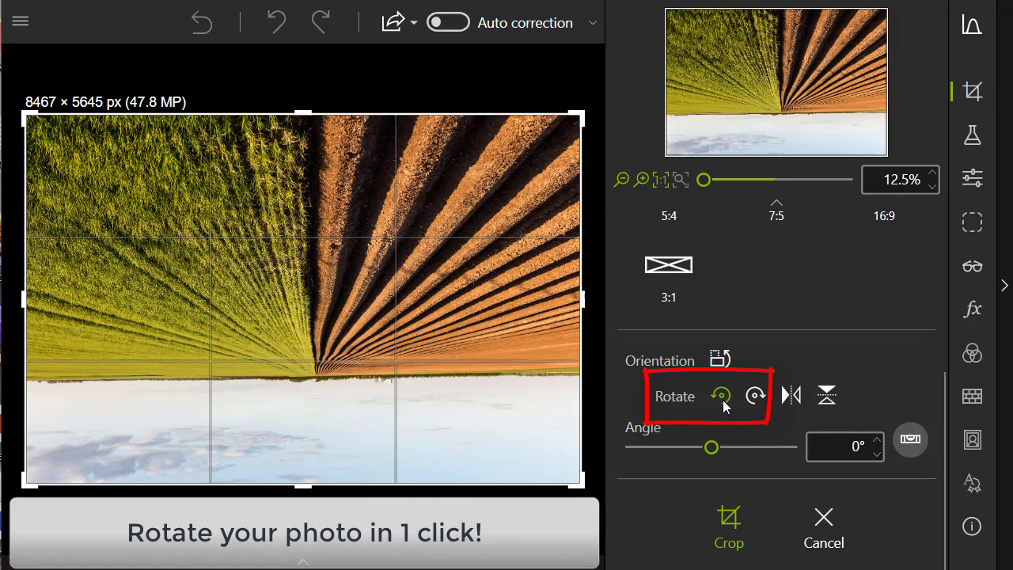
left_click(753, 404)
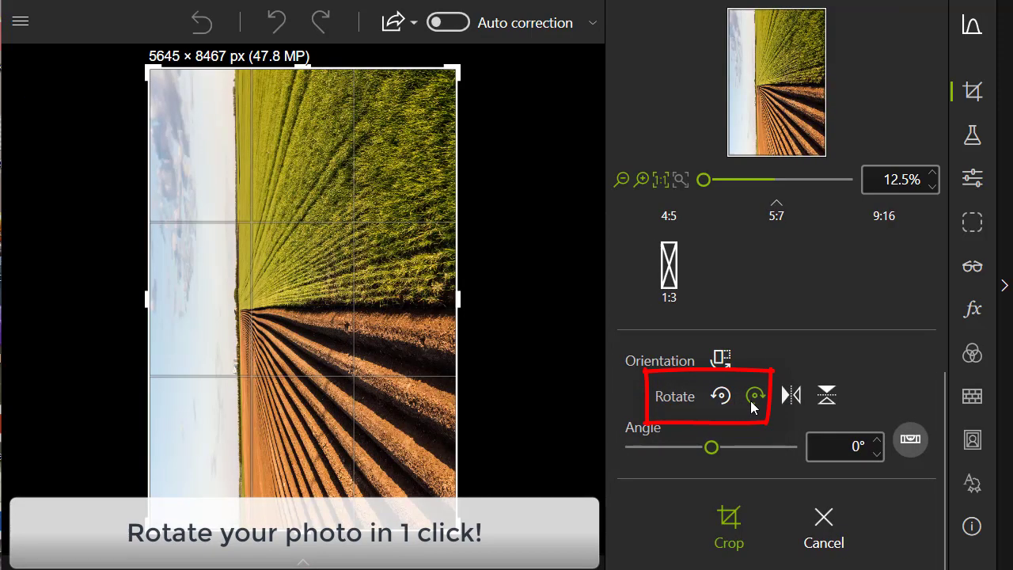
left_click(753, 403)
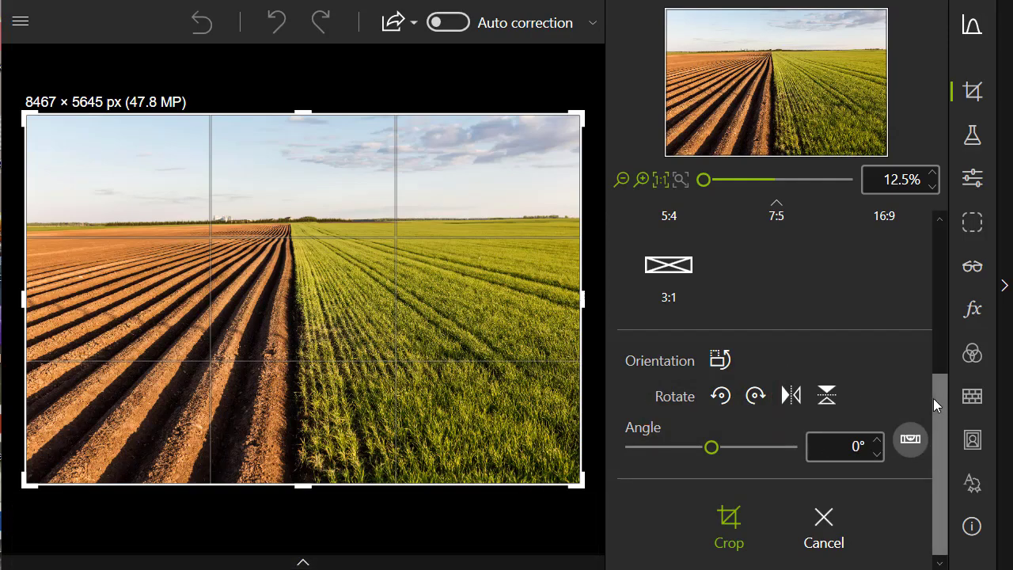
Step: Mirror the field photo horizontally several times, ending with the ploughed soil on the left again
left_click(791, 396)
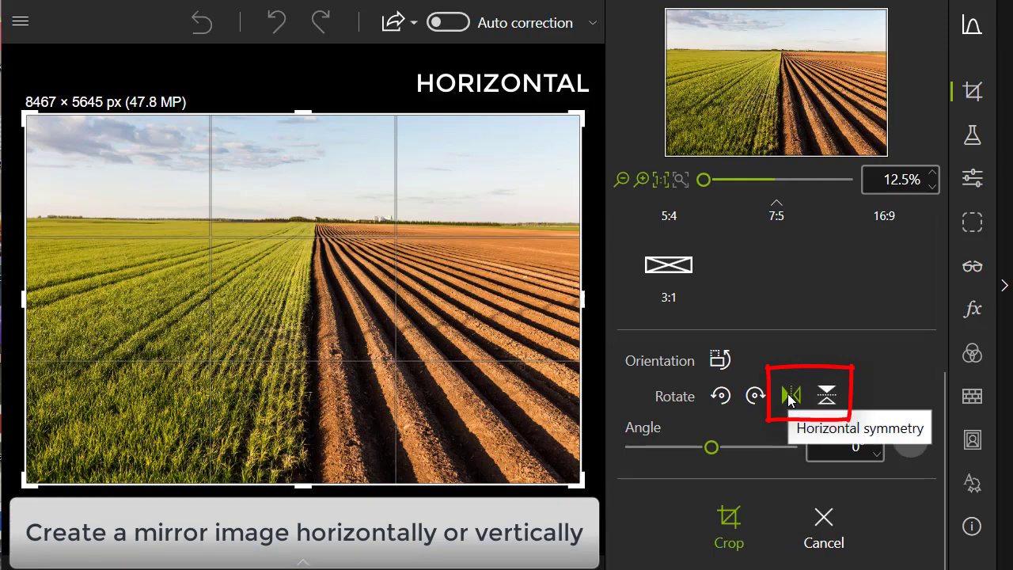
left_click(790, 398)
left_click(790, 399)
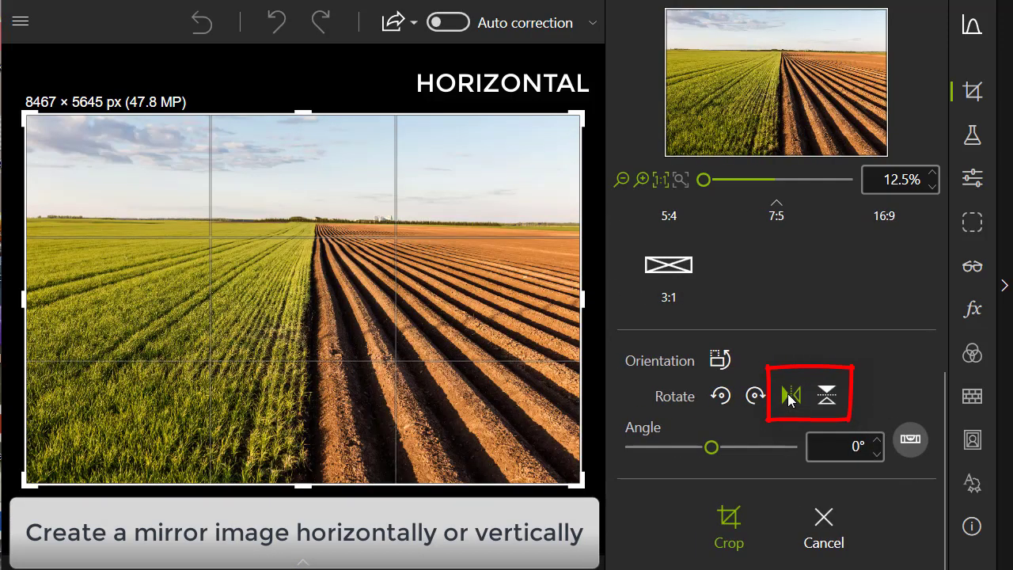
left_click(790, 398)
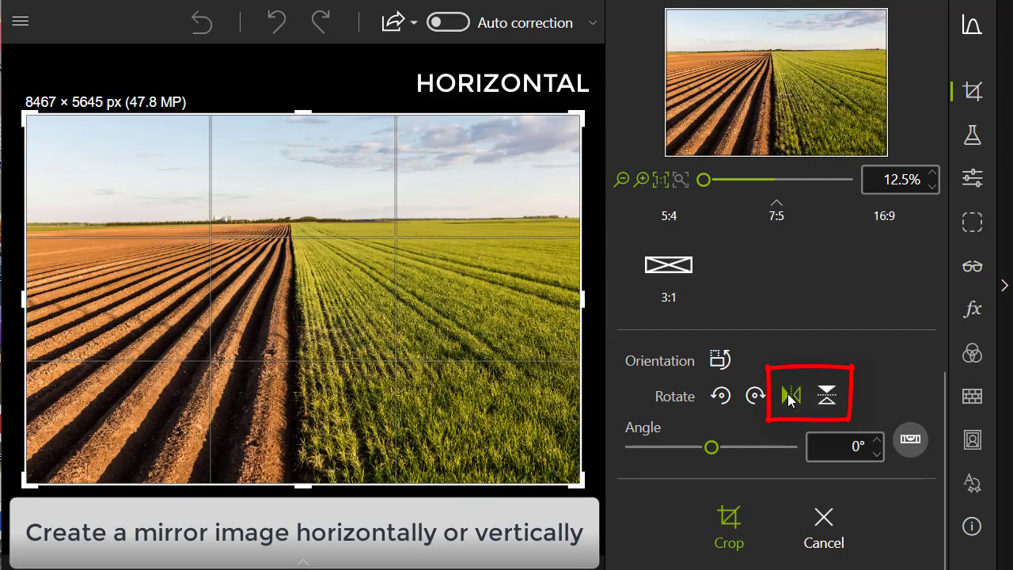
Step: Mirror the field photo vertically, then mirror it vertically once more
left_click(827, 398)
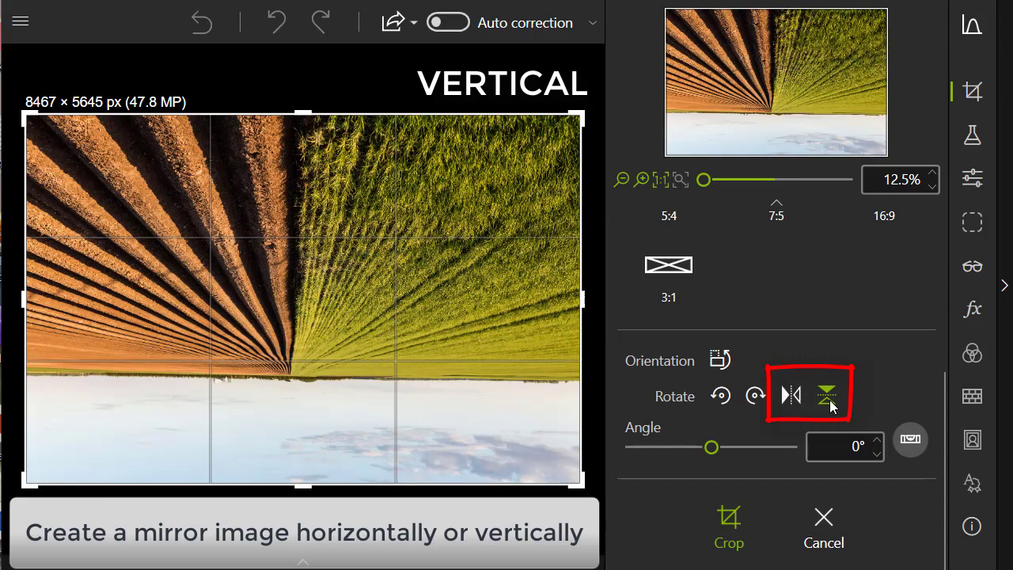
left_click(829, 400)
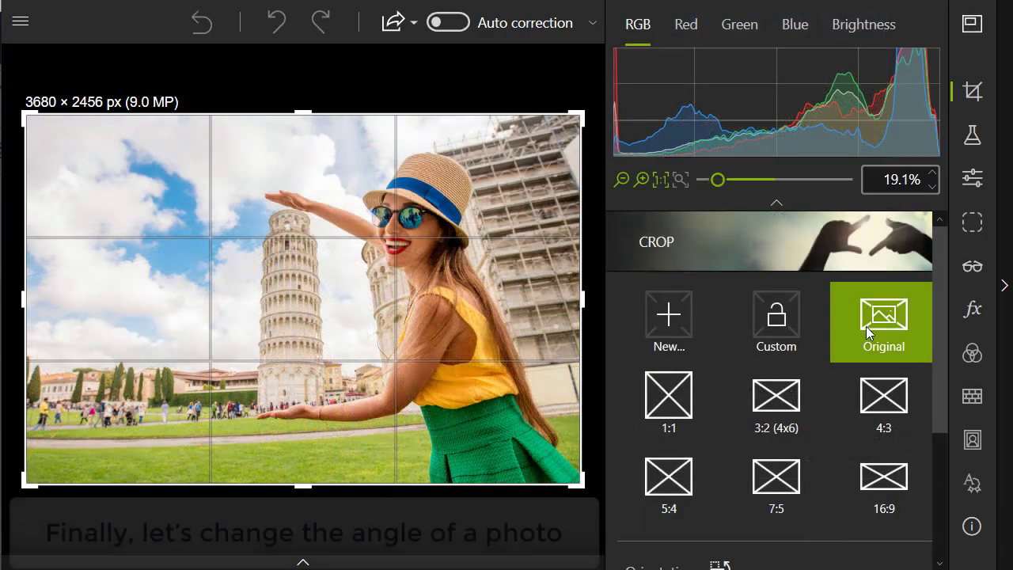
Step: Tilt the Leaning Tower of Pisa photo to an angle of -7° and apply the crop
left_click_drag(938, 310, 933, 409)
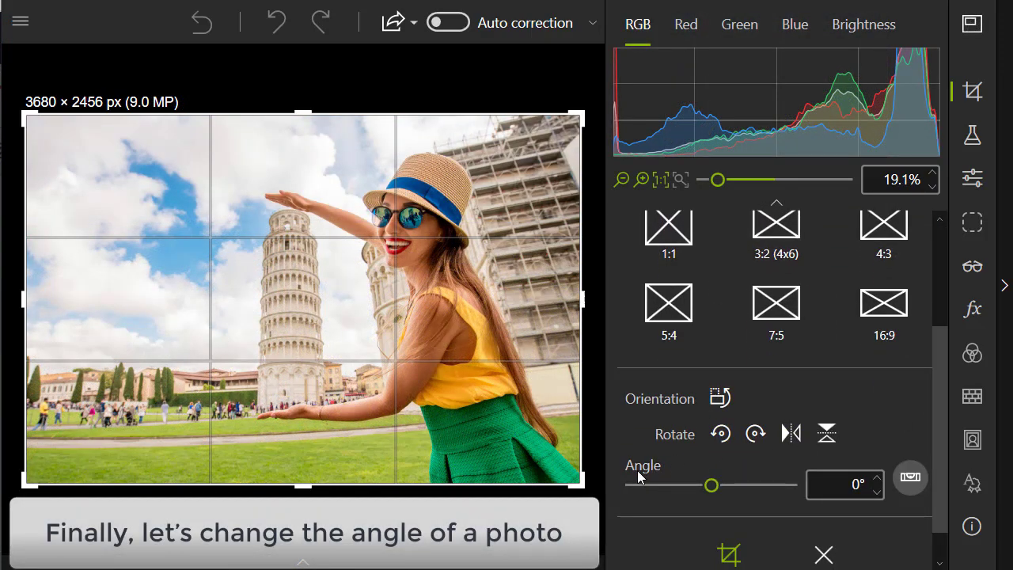
left_click(713, 486)
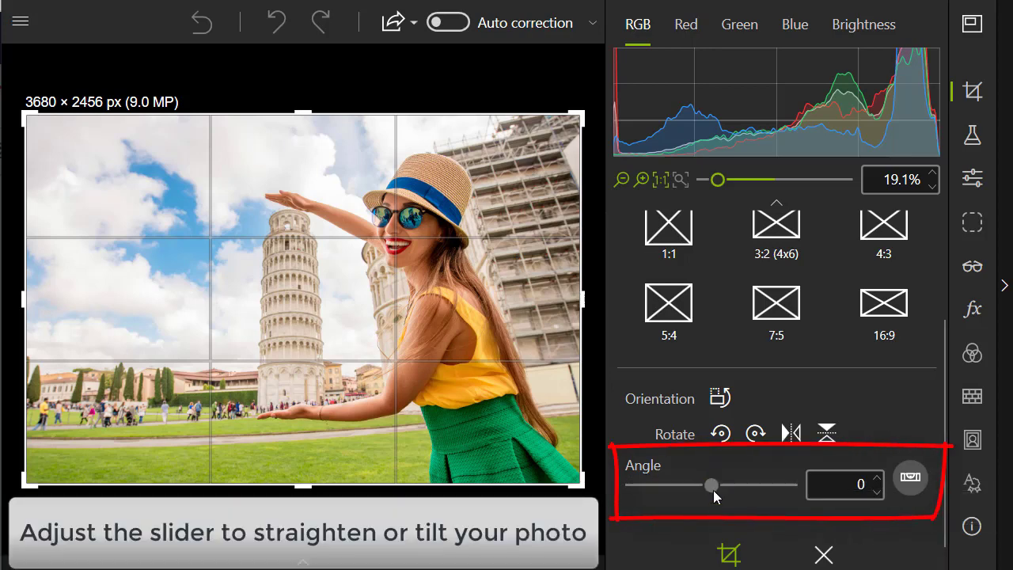
left_click_drag(714, 490, 702, 491)
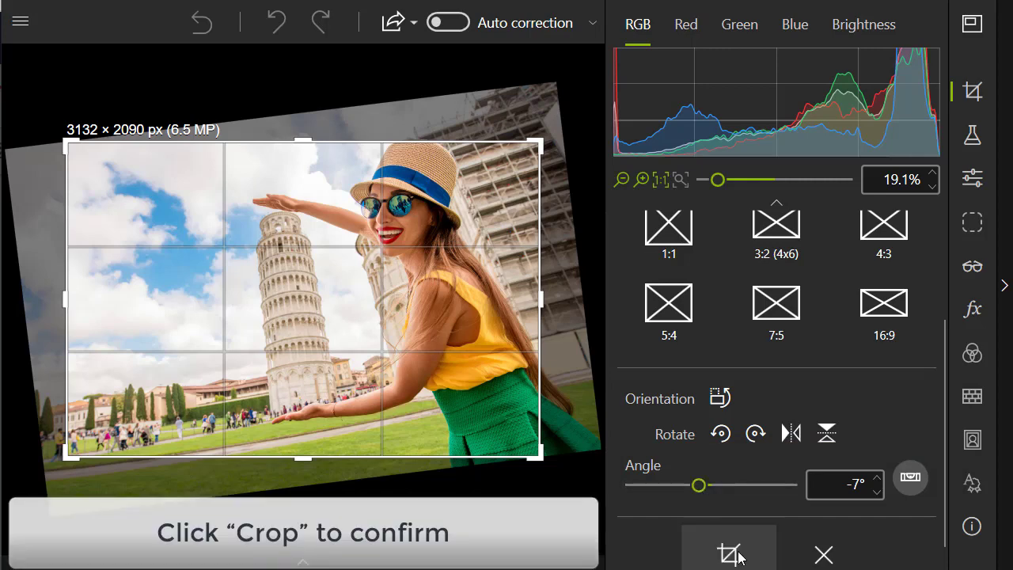
scroll(736, 556, "down", 1)
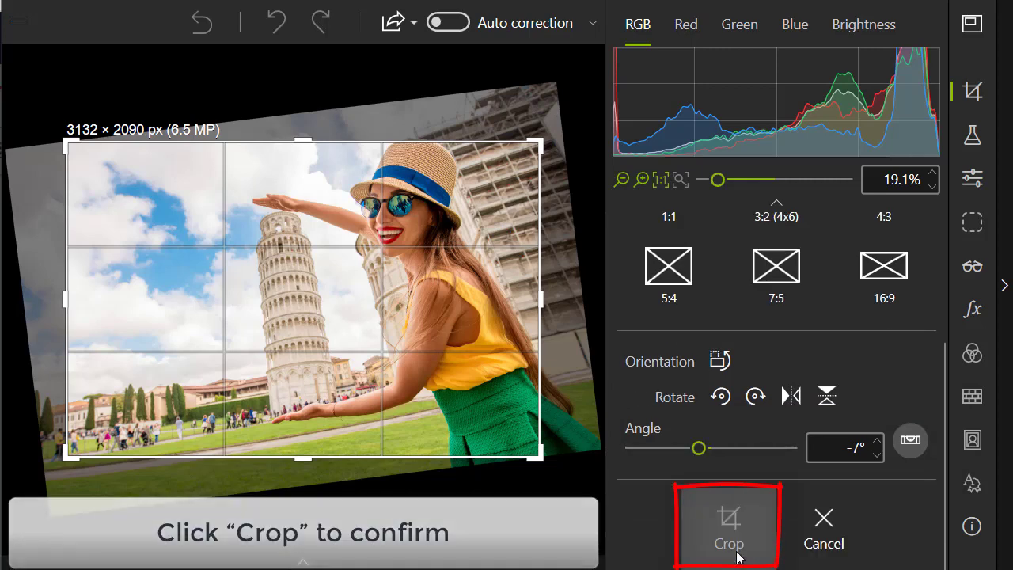
left_click(729, 539)
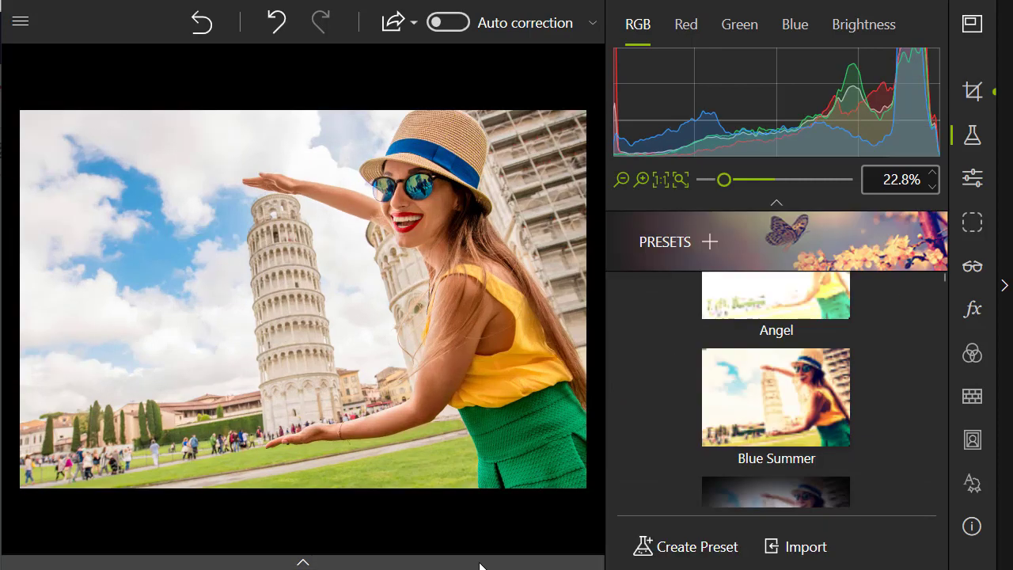